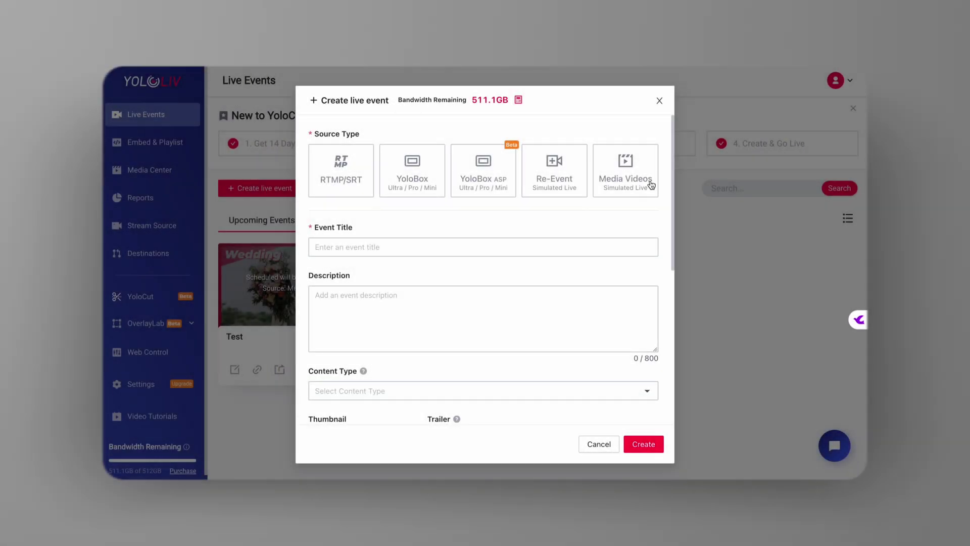
Step: Set the live event's source type to Media Videos and add the video test5/7 as its source
left_click(651, 185)
left_click(349, 323)
left_click(396, 323)
left_click(710, 402)
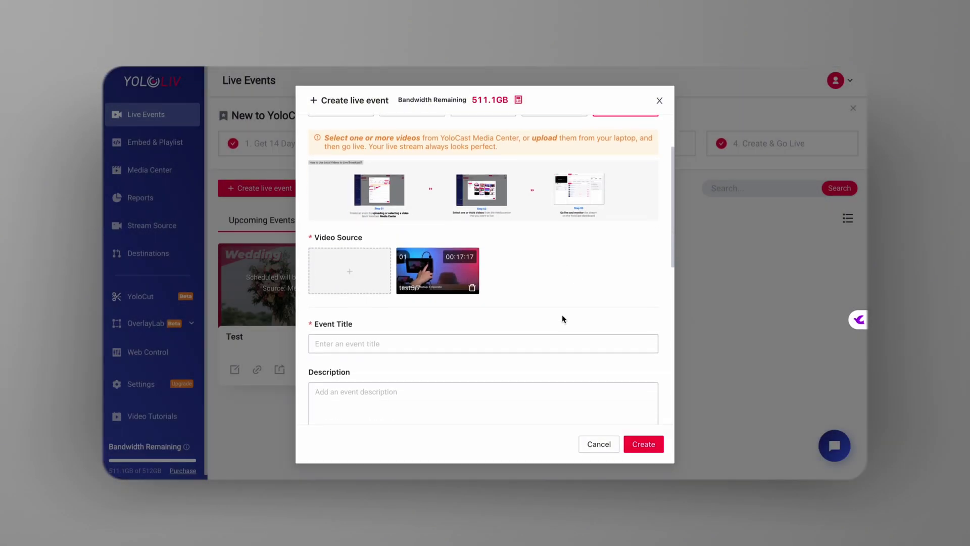
Step: Title the live event Test2 and set its content type to Other
scroll(563, 318, "down", 1)
left_click(562, 318)
type("Test1")
left_click(556, 300)
scroll(556, 300, "down", 5)
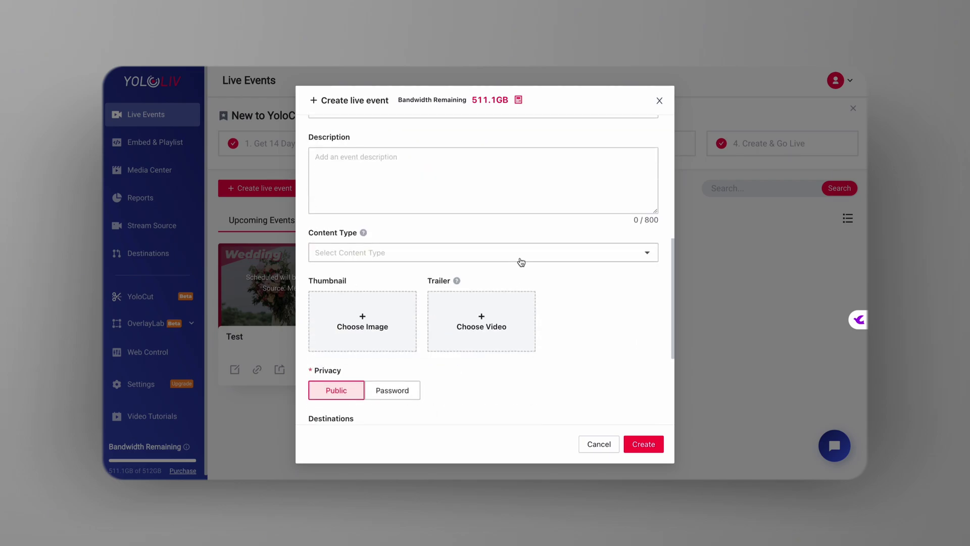
left_click(521, 262)
scroll(440, 369, "down", 3)
left_click(422, 396)
Step: Add the Wedding image as the event's thumbnail and the test countdown video as its trailer
left_click(368, 323)
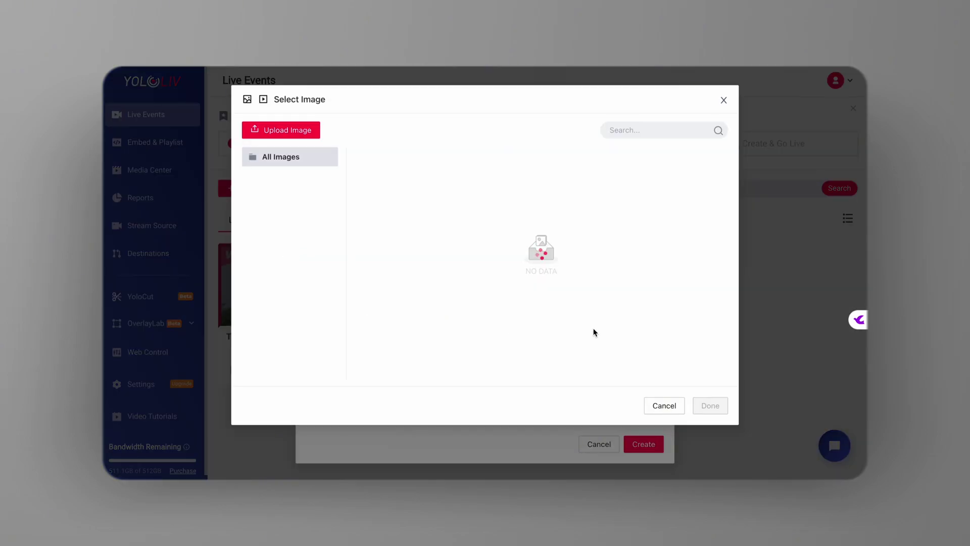
left_click(491, 238)
left_click(710, 405)
left_click(492, 320)
left_click(492, 312)
left_click(709, 404)
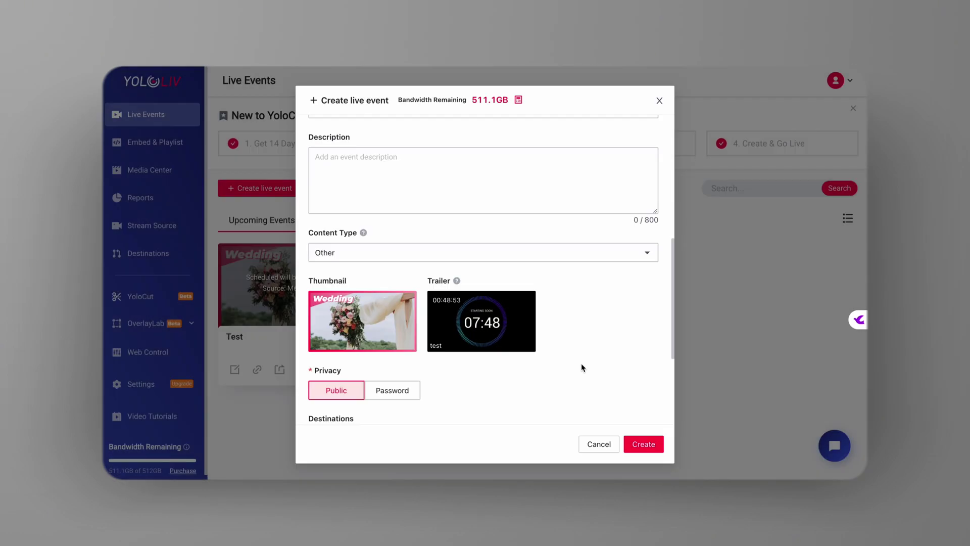
Step: Add the public YouTube channel as the event's destination and create the live event
scroll(581, 362, "down", 3)
left_click(580, 272)
left_click(365, 360)
left_click(594, 441)
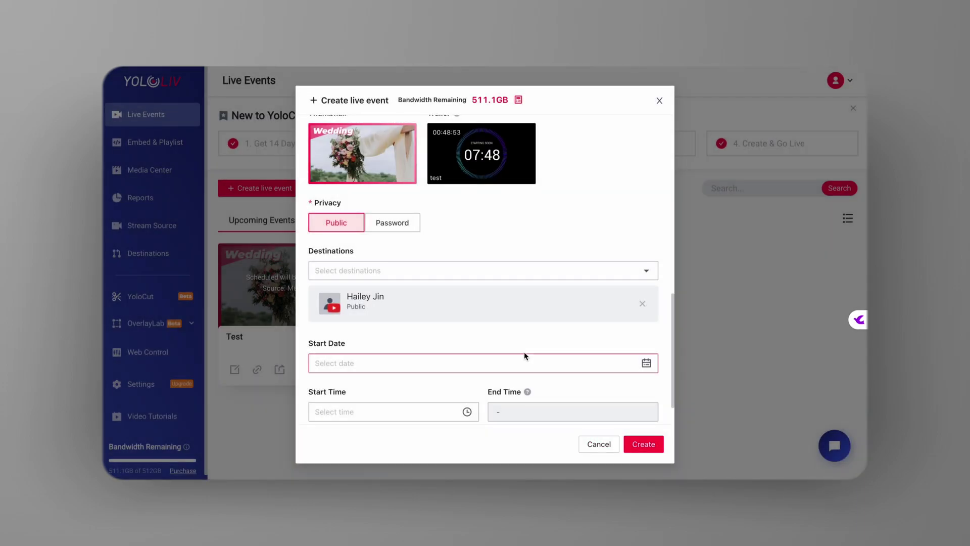
scroll(524, 352, "down", 2)
left_click(643, 444)
Step: Open the appearance settings of the Test2 event and switch its Branding off and back on
left_click(283, 292)
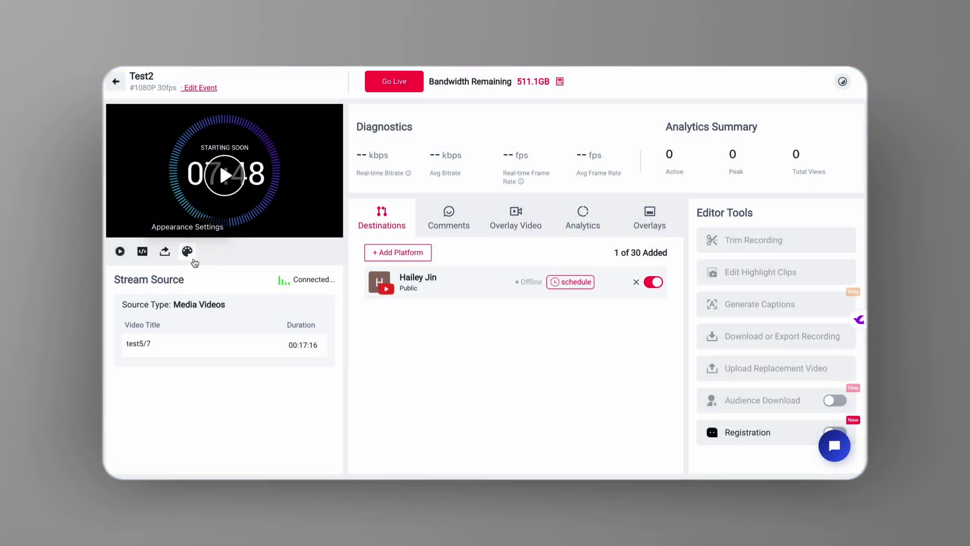
left_click(187, 251)
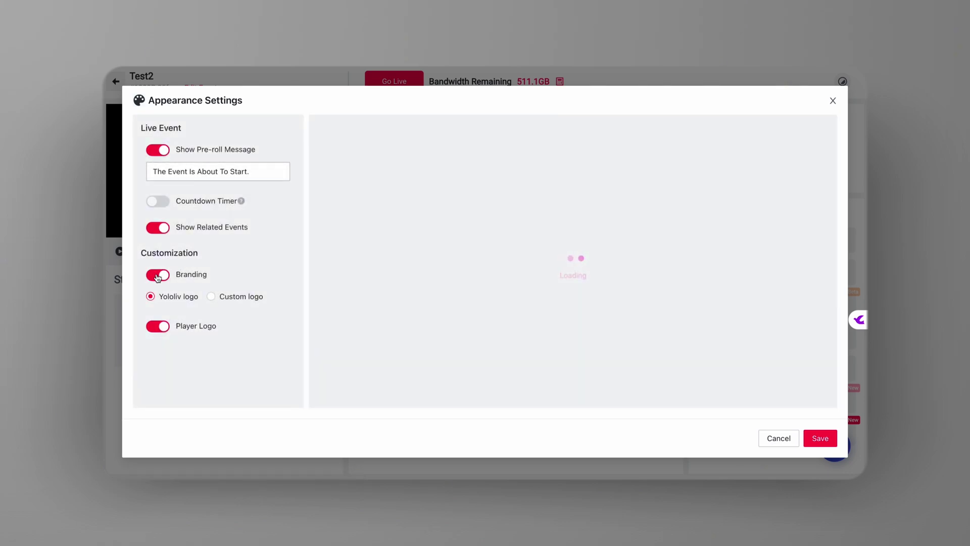
left_click(158, 274)
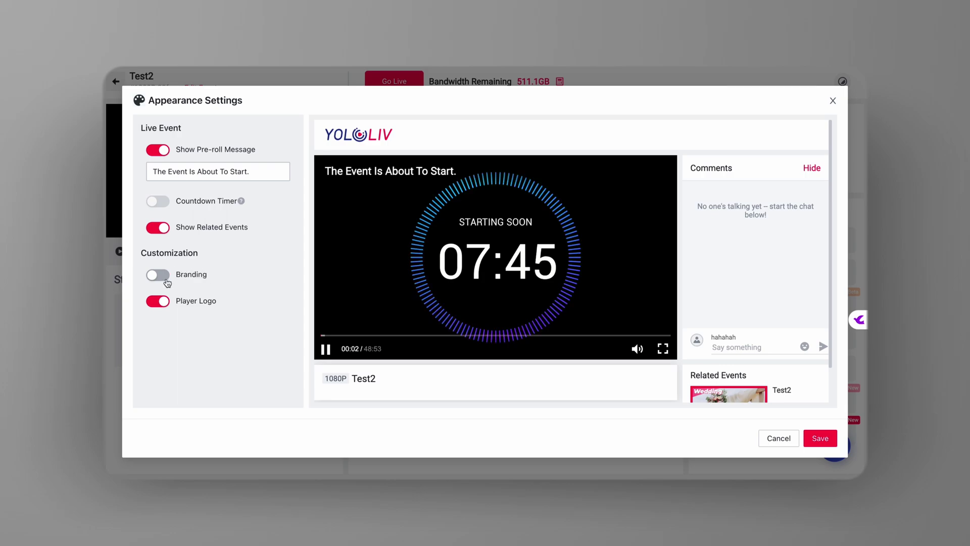
left_click(162, 280)
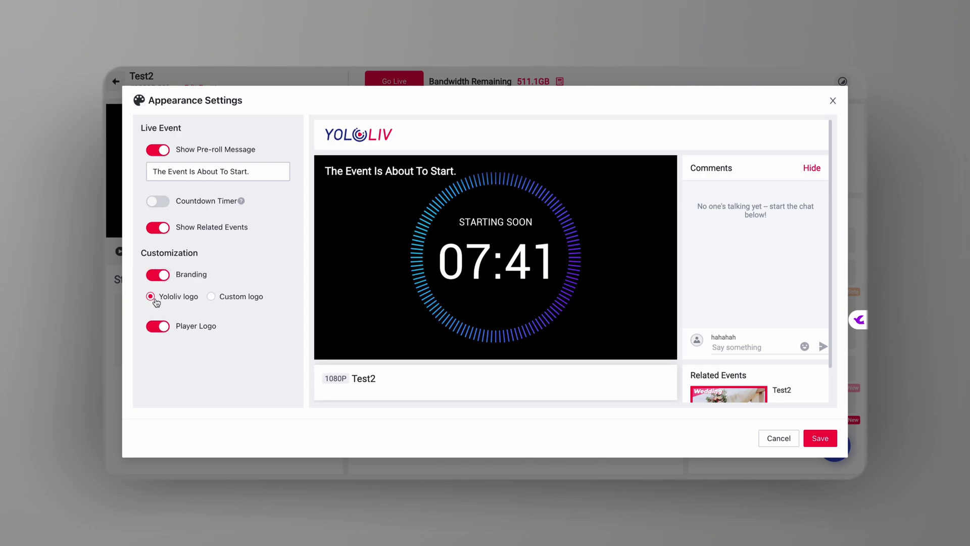
Step: Brand the event with a custom logo using the cropped dark-blue YoloLiv logo image and save the appearance settings
left_click(211, 298)
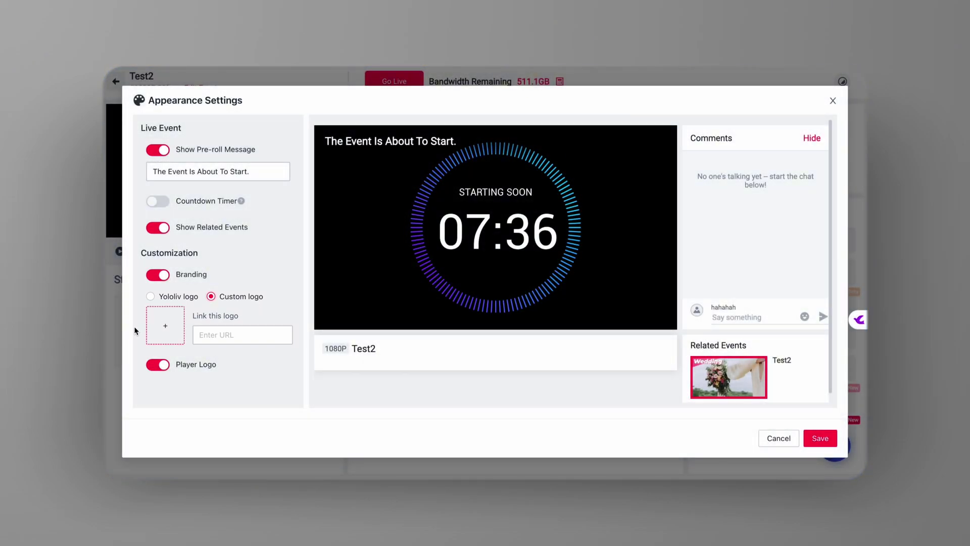
left_click(166, 327)
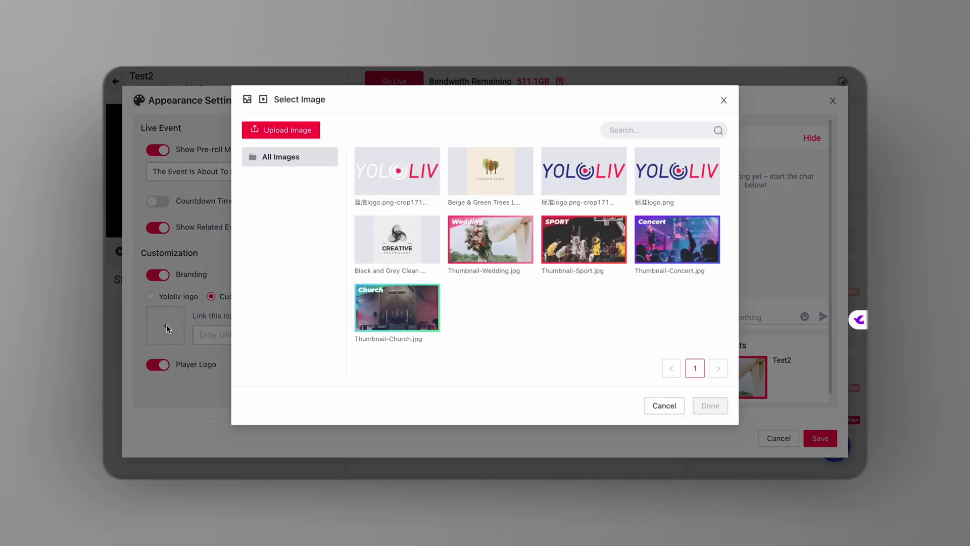
left_click(594, 187)
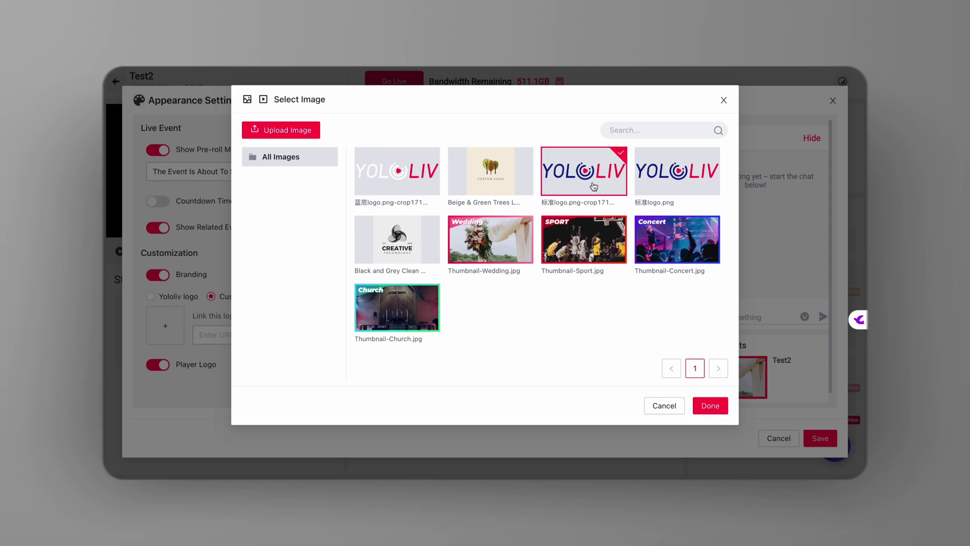
left_click(713, 405)
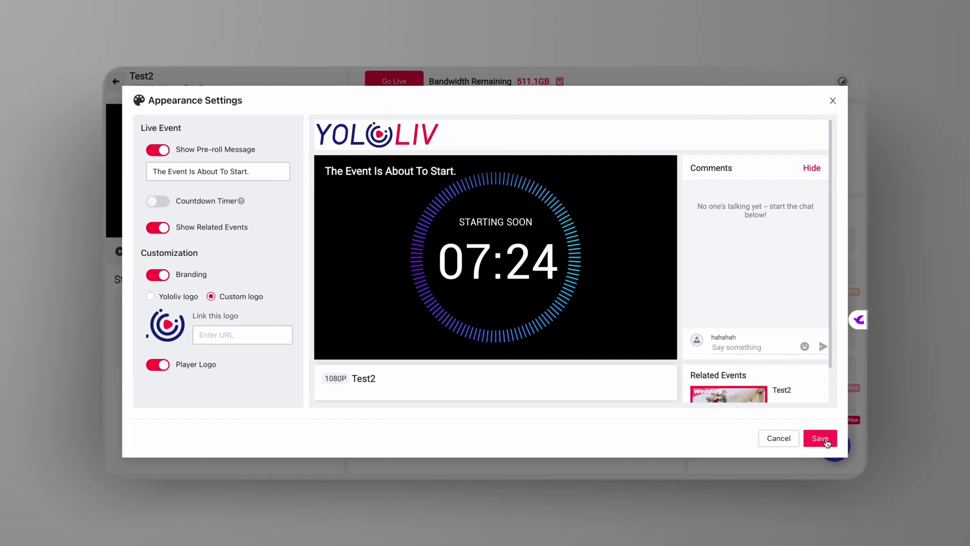
left_click(820, 438)
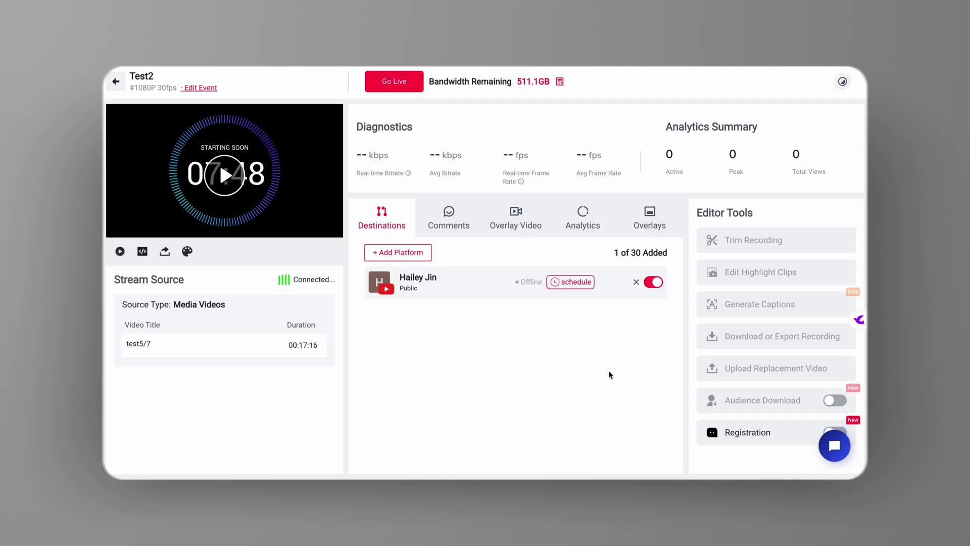
Step: Copy the Test2 event's share URL and open a new browser tab
left_click(163, 252)
left_click(153, 278)
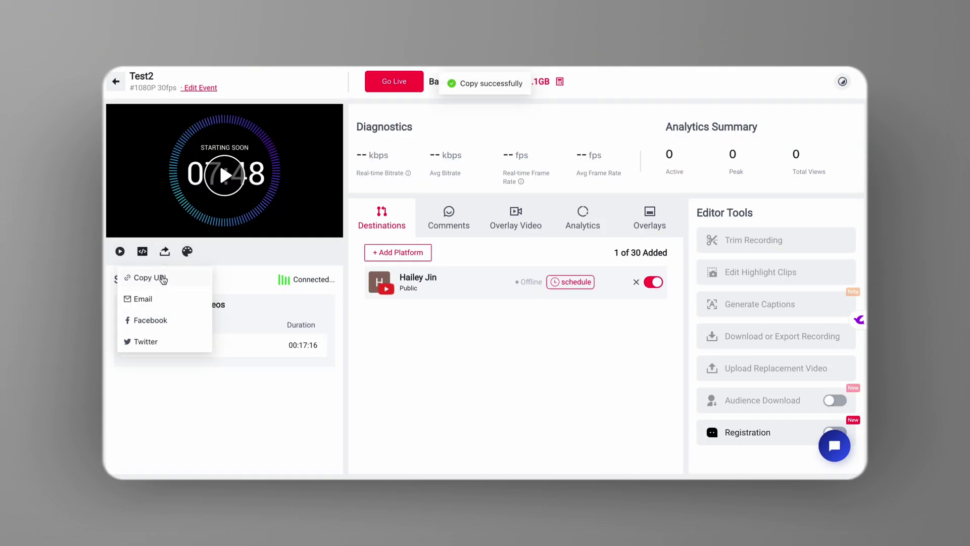
key("ctrl+t")
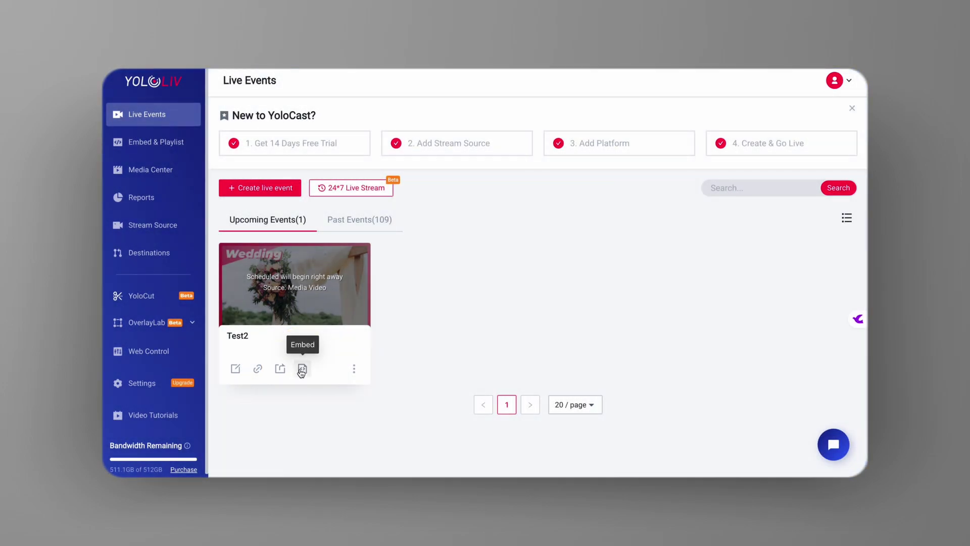
Step: Copy the Test2 event's JavaScript embed code for the Player layout, with Show Branding and Show Player Logo enabled in the integration functions
left_click(302, 369)
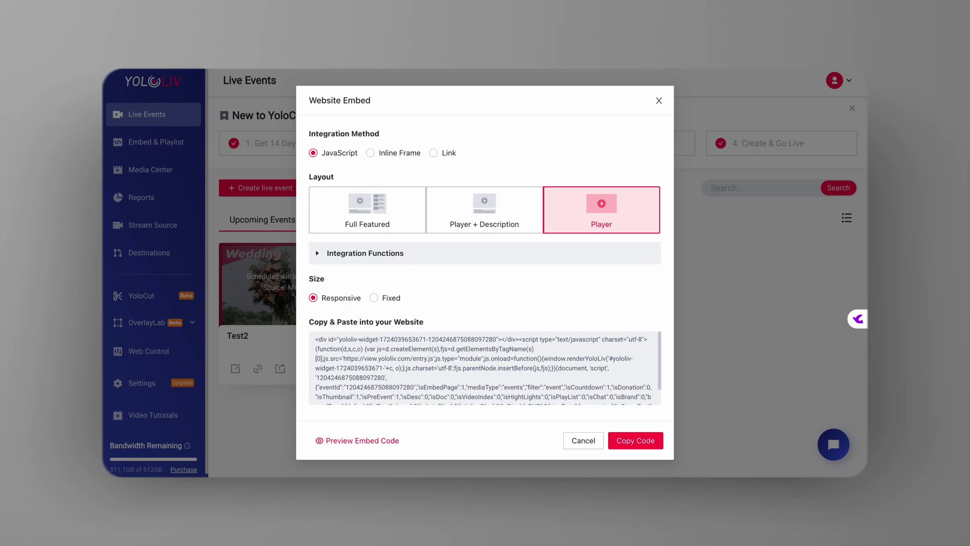
left_click(319, 254)
scroll(451, 338, "down", 1)
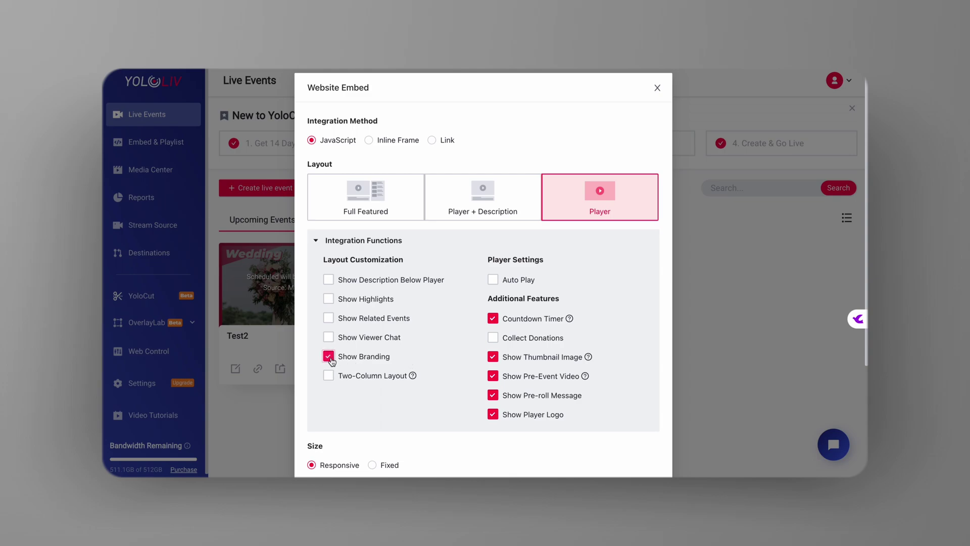
scroll(459, 364, "down", 1)
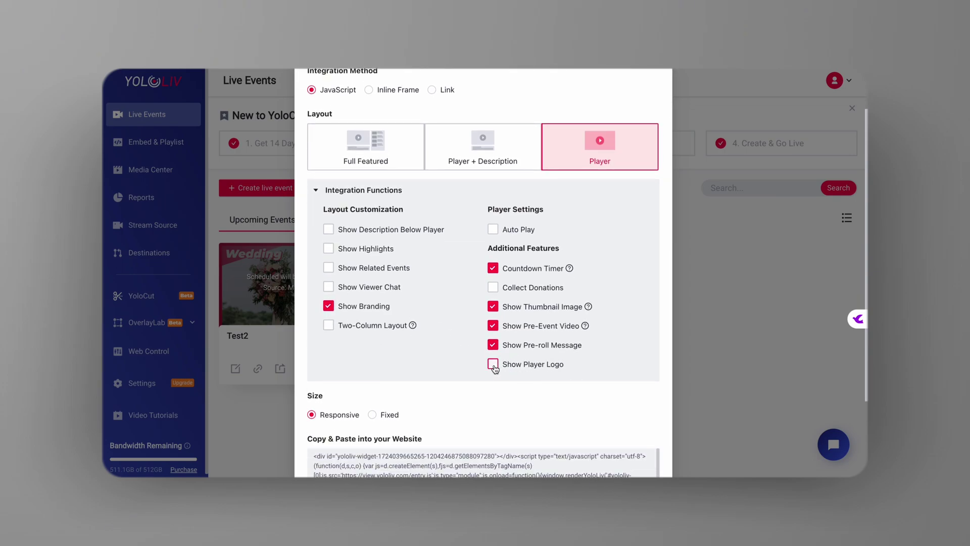
scroll(495, 368, "down", 3)
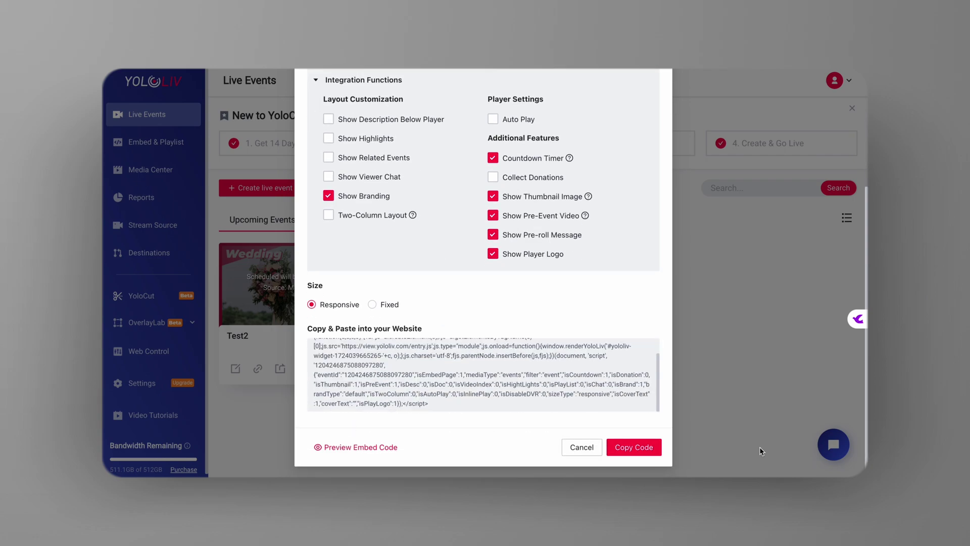
left_click(639, 452)
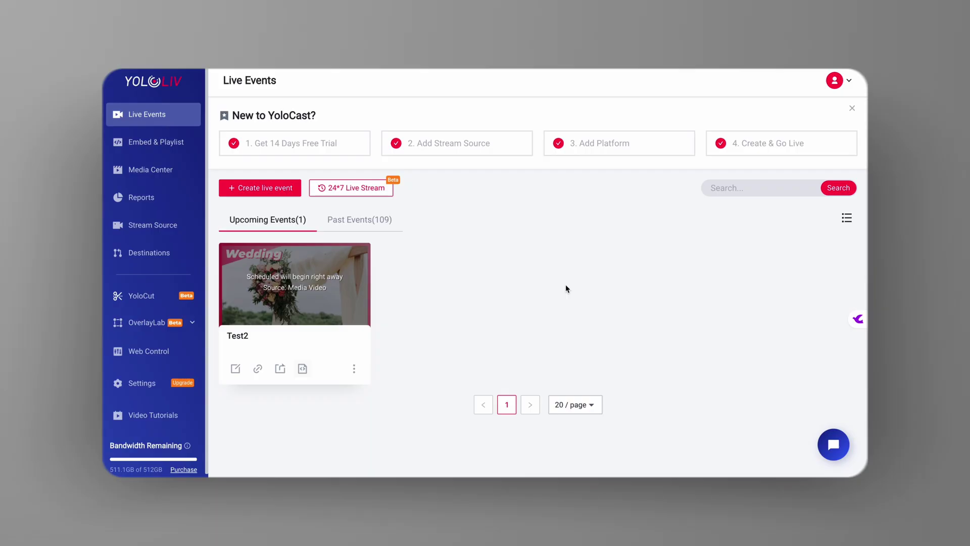
Step: Choose the upcoming event Test2 as the media for a custom embed under Embed & Playlist
left_click(142, 144)
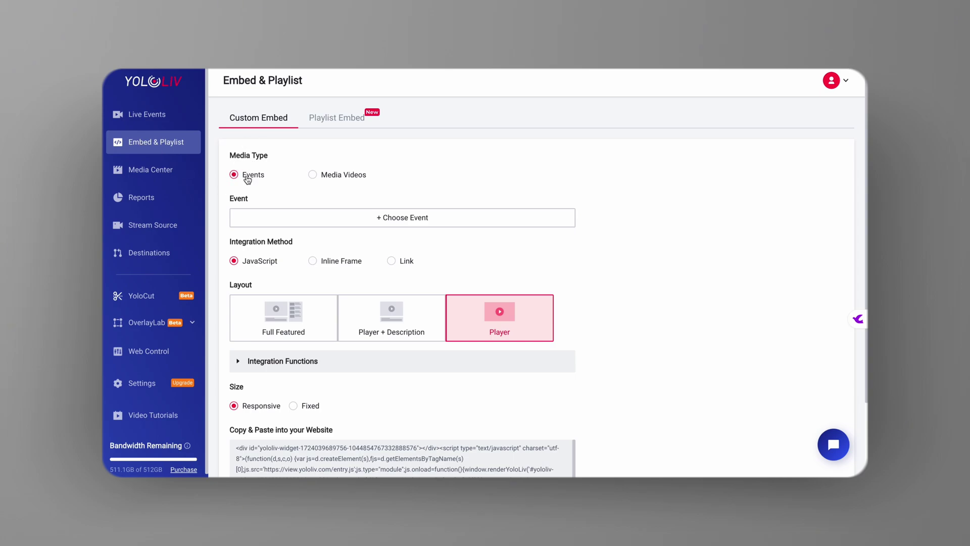
left_click(405, 217)
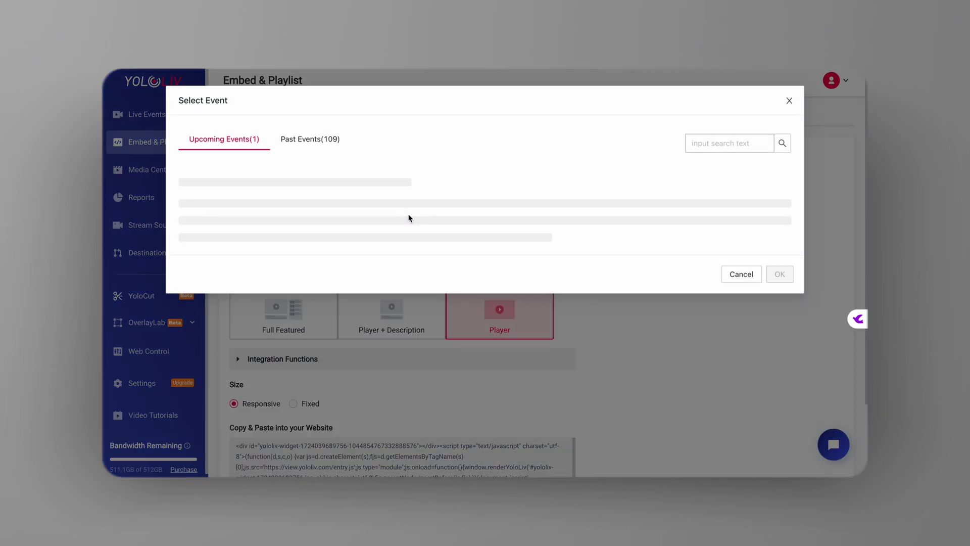
left_click(255, 184)
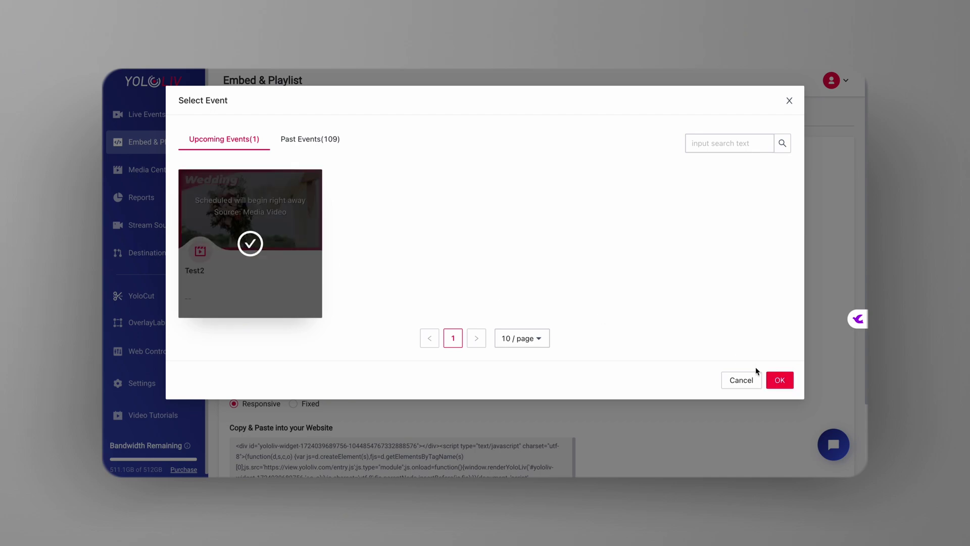
left_click(779, 380)
scroll(651, 315, "down", 2)
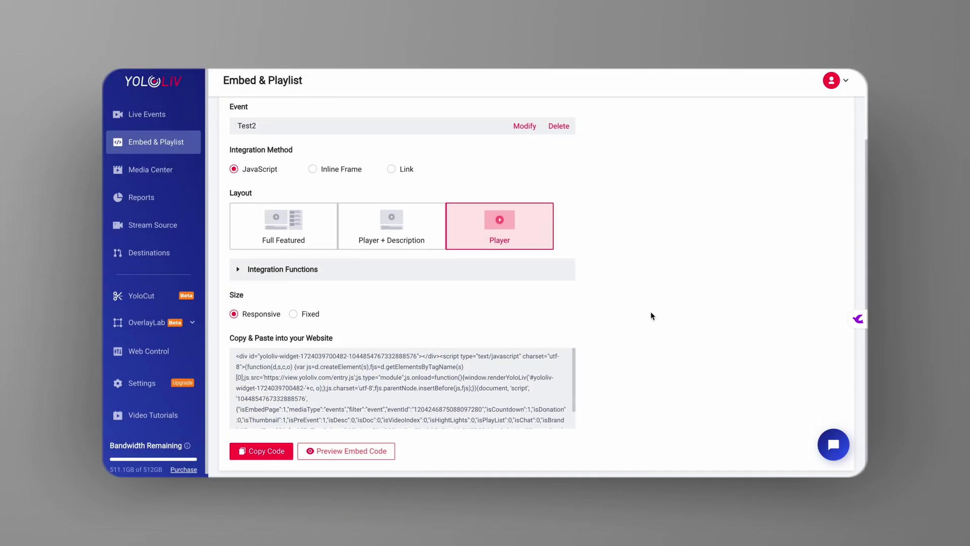
Step: Expand the custom embed's integration functions and copy its responsive JavaScript embed code with Show Branding enabled
left_click(245, 270)
scroll(329, 296, "down", 2)
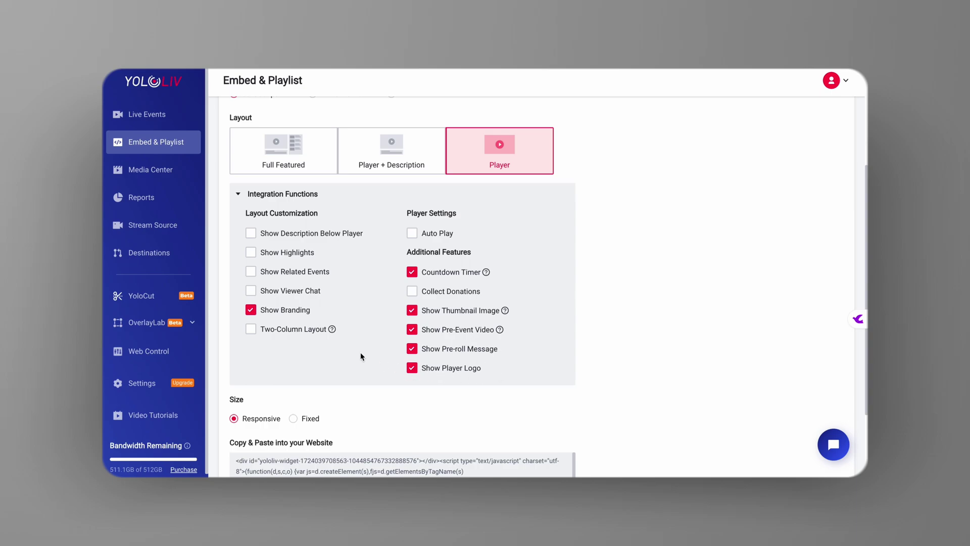
scroll(361, 356, "down", 2)
left_click(265, 450)
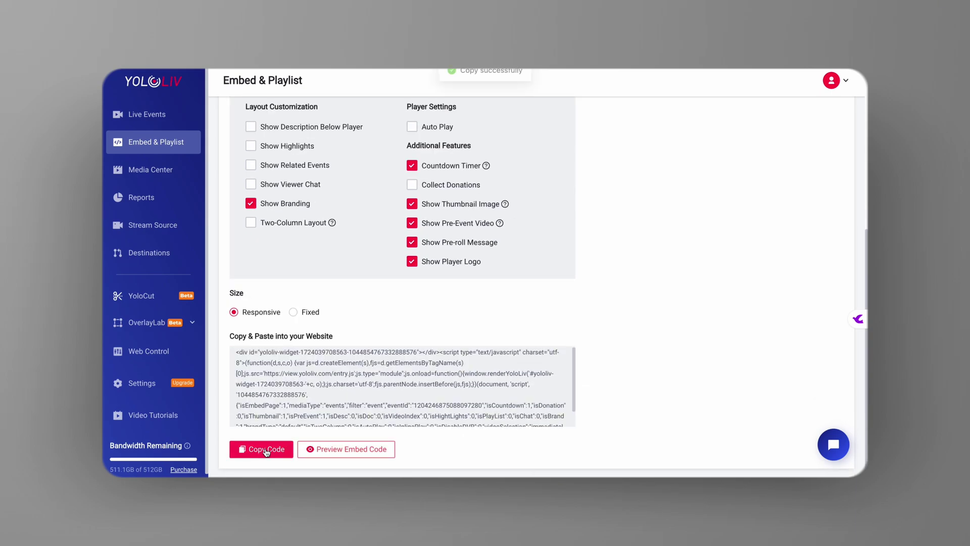
Step: Preview the custom embed code, look over the branding and the player, and close the preview
left_click(342, 448)
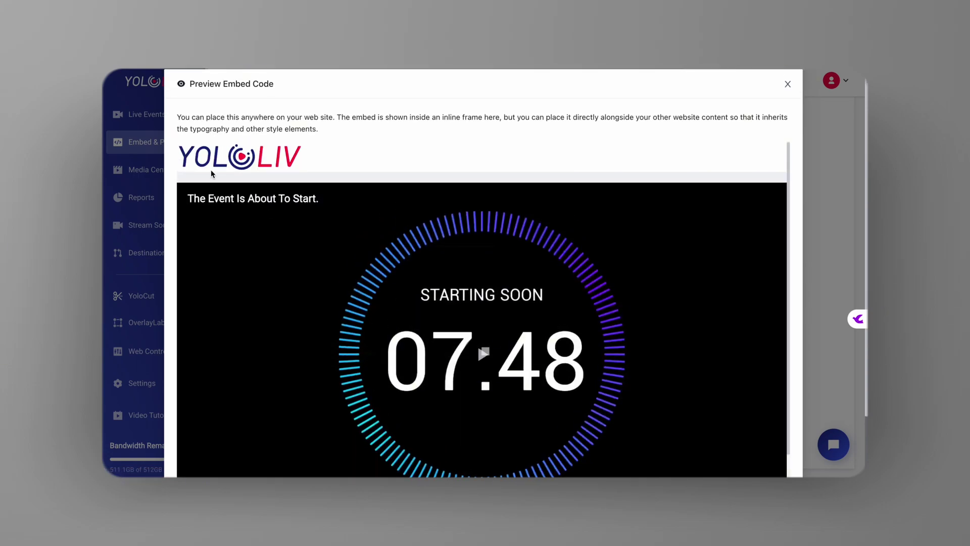
scroll(576, 340, "down", 5)
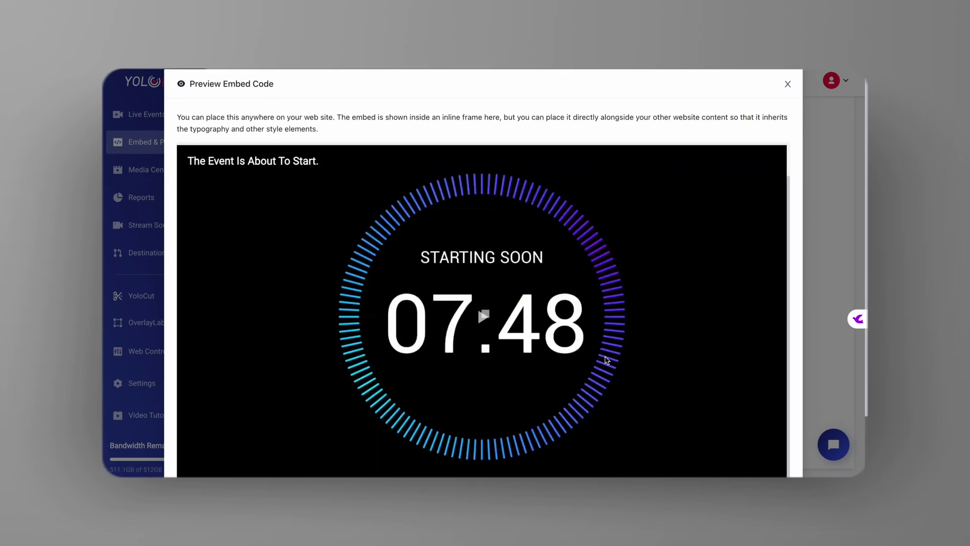
left_click(758, 447)
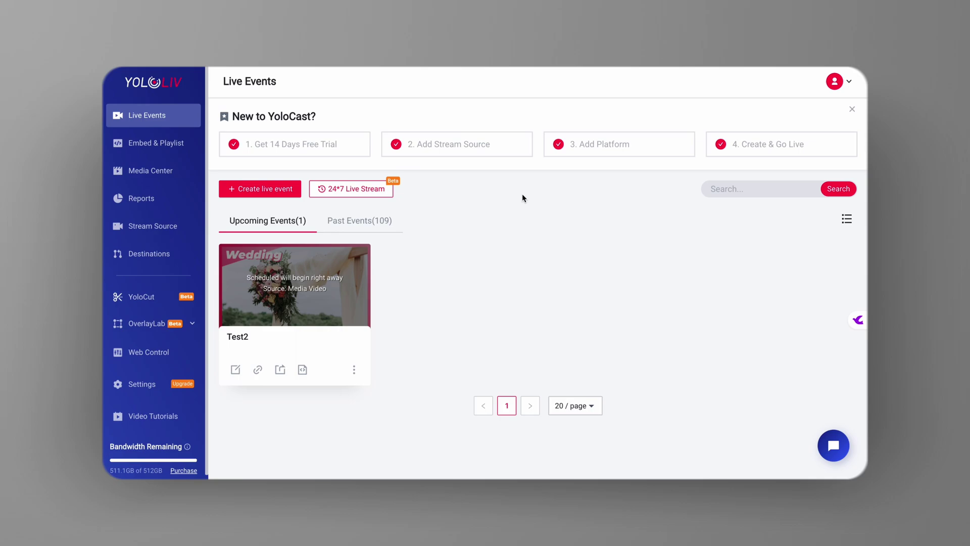
Step: Start a new playlist under Playlist Embed with the title Test and the playlist type Live Event
left_click(168, 148)
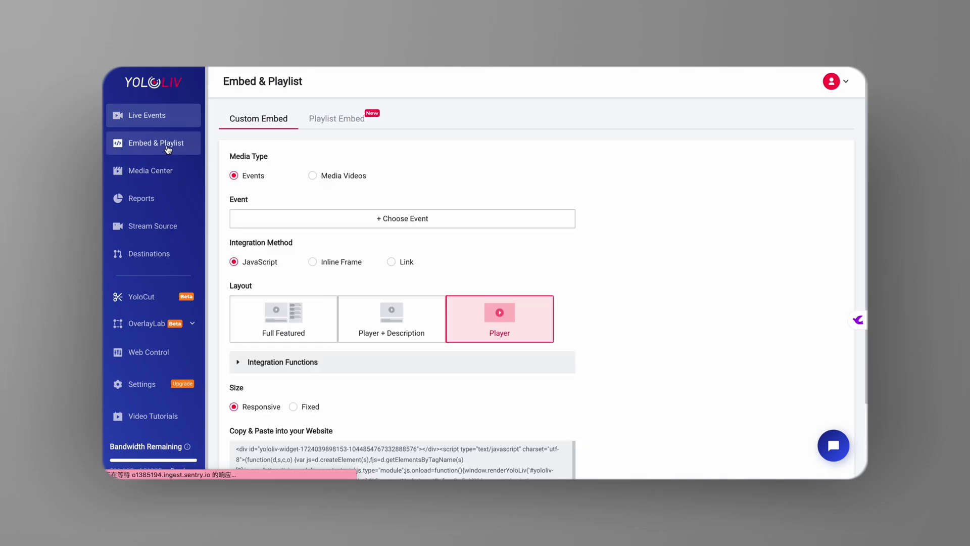
left_click(329, 126)
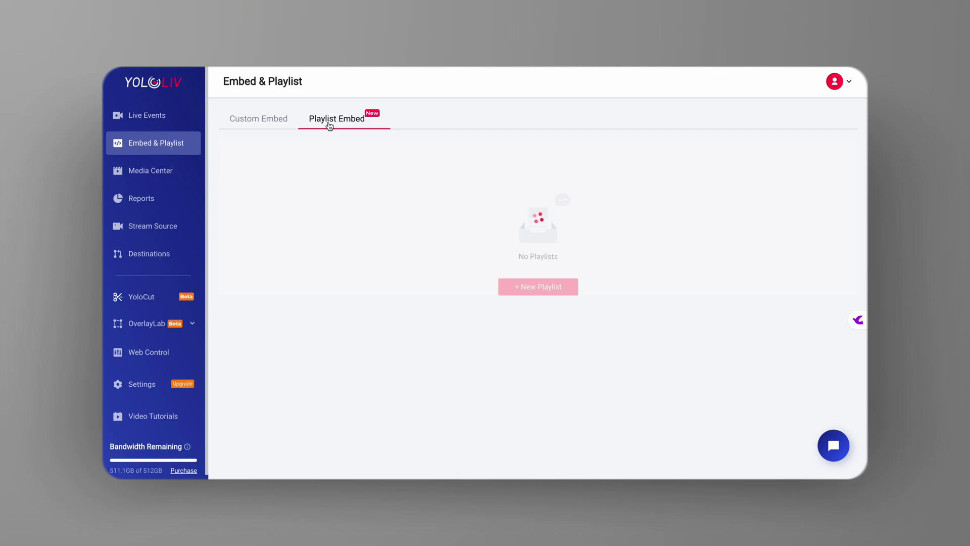
left_click(272, 150)
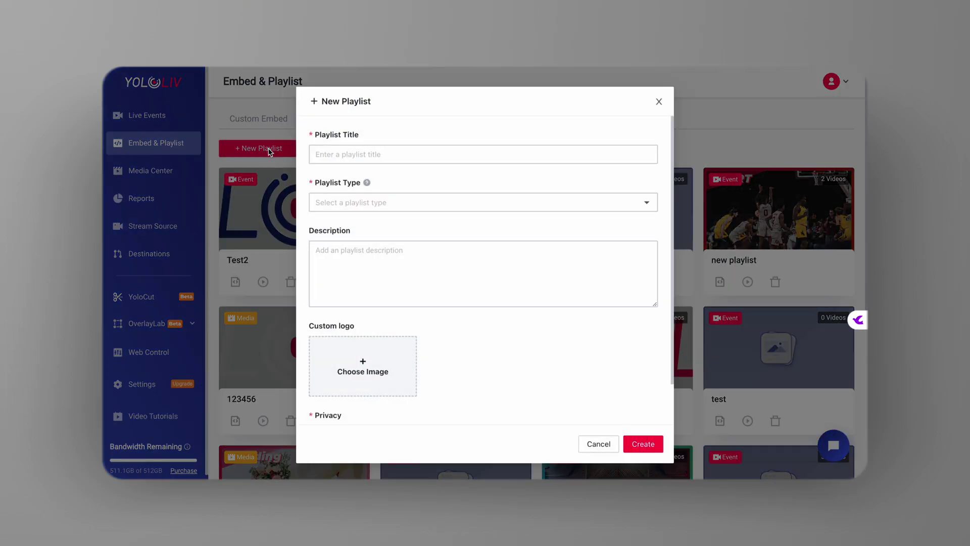
left_click(348, 153)
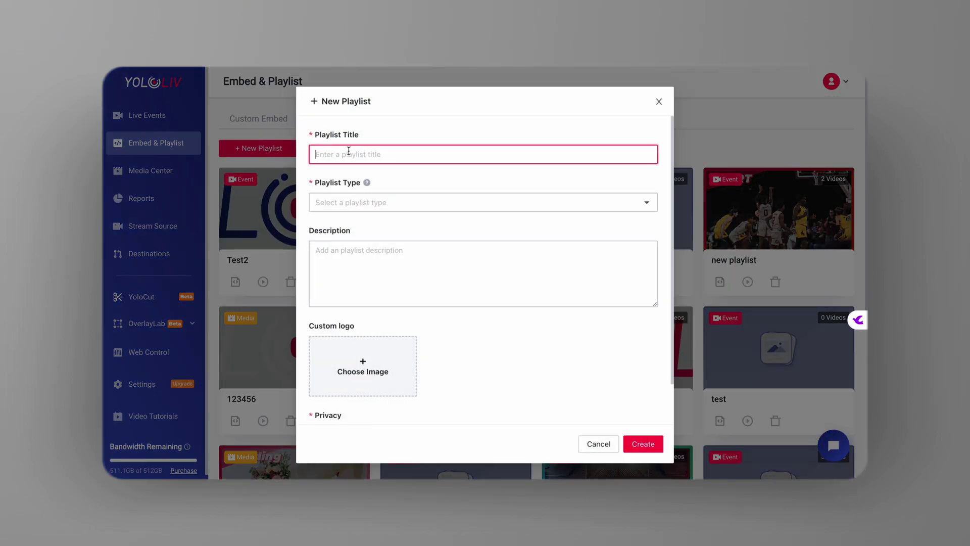
type("Test")
left_click(364, 205)
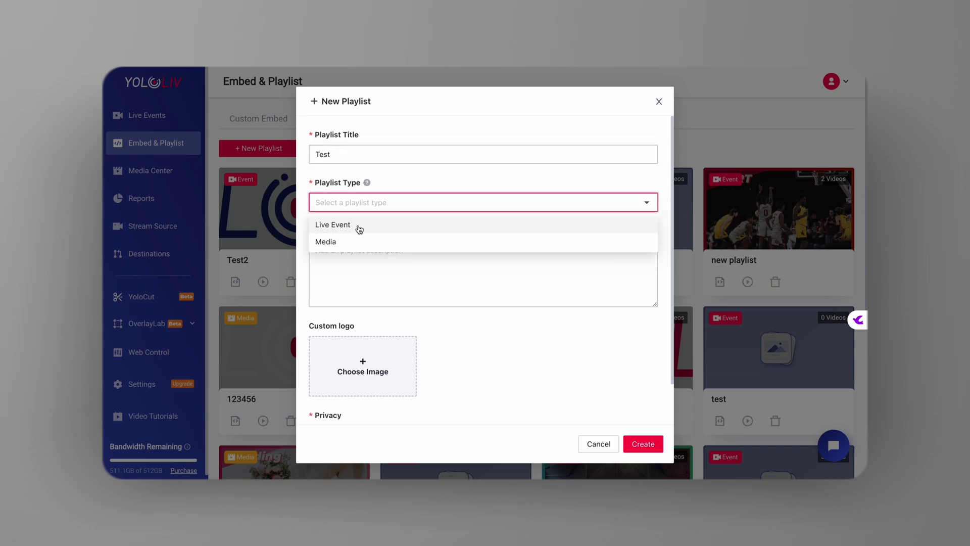
left_click(359, 228)
Step: Use the cropped 标准logo.png image as the playlist's custom logo and create the playlist with Public privacy
scroll(404, 273, "down", 2)
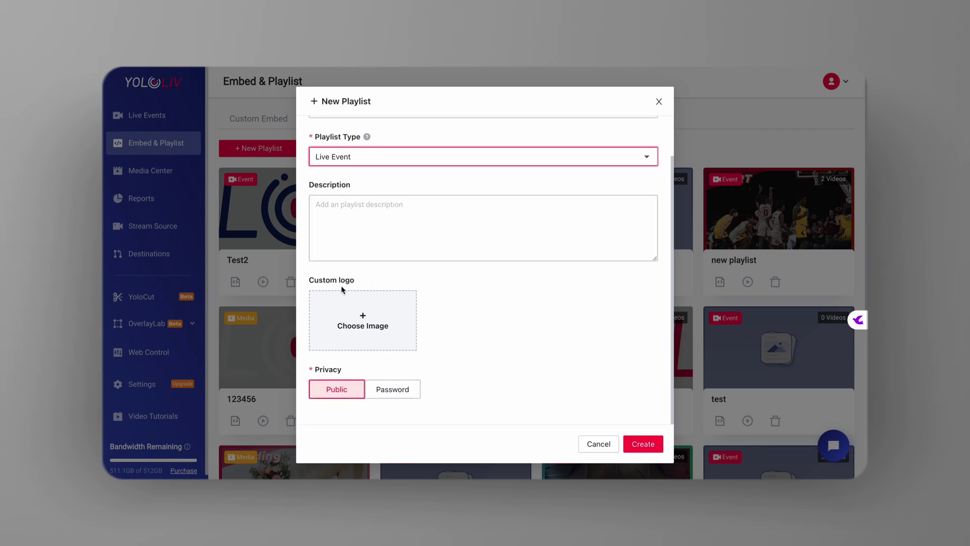
left_click(352, 321)
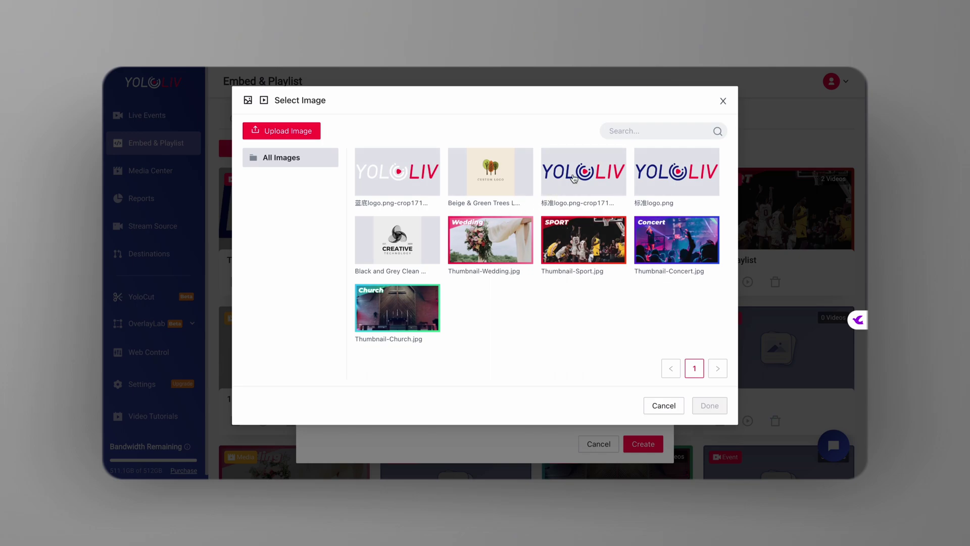
left_click(574, 178)
left_click(720, 404)
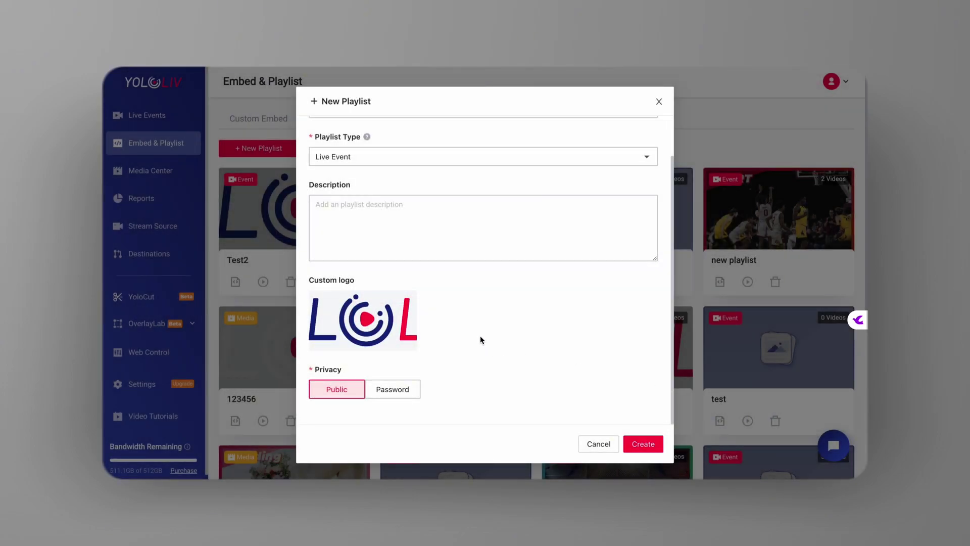
left_click(653, 446)
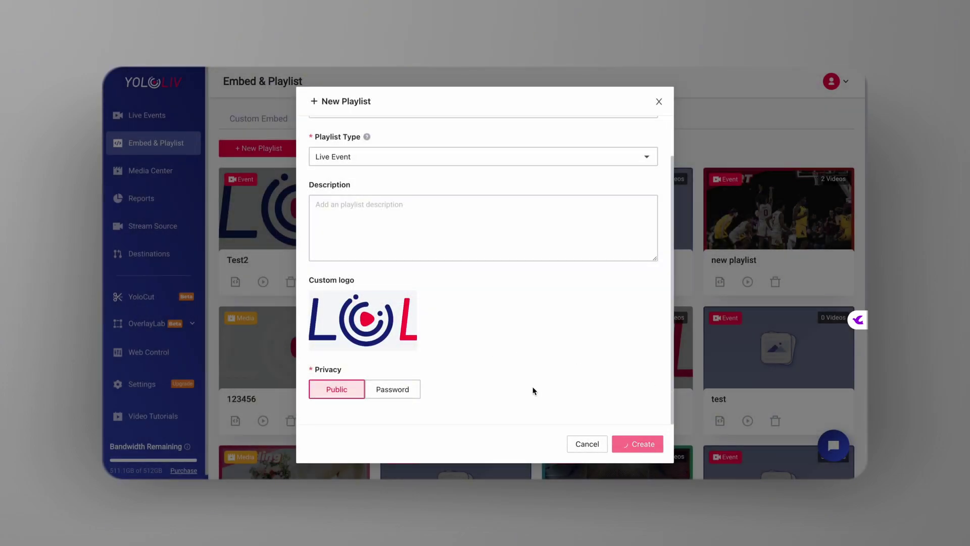
mouse_move(392, 303)
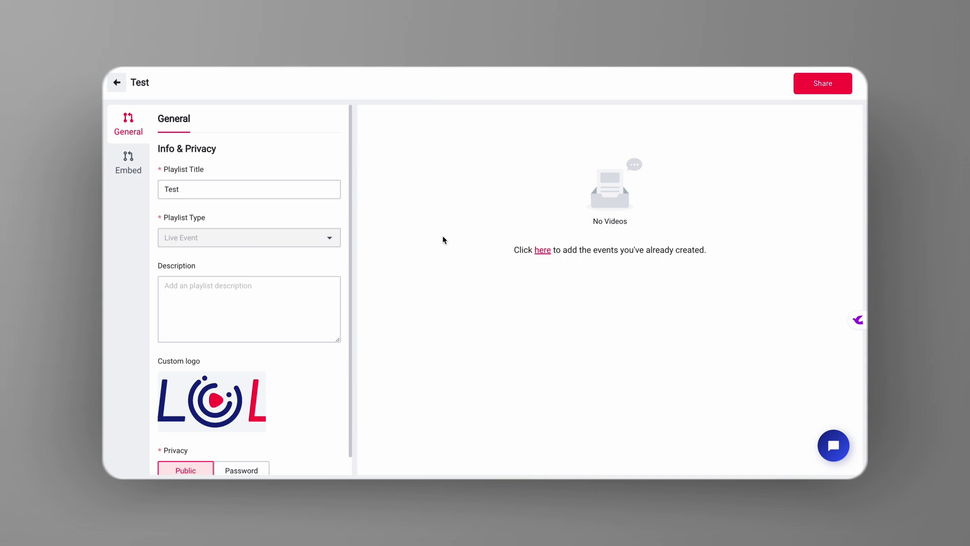
scroll(262, 296, "down", 1)
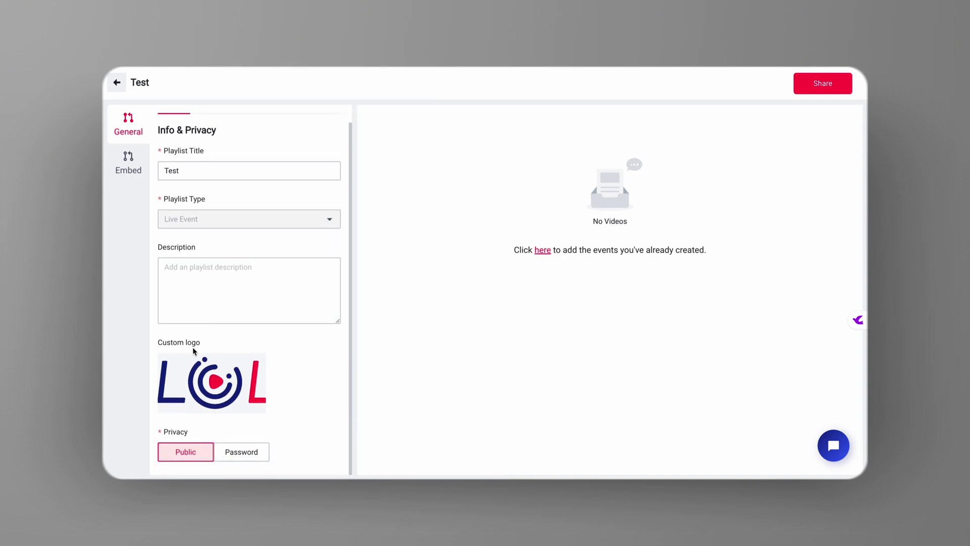
mouse_move(192, 374)
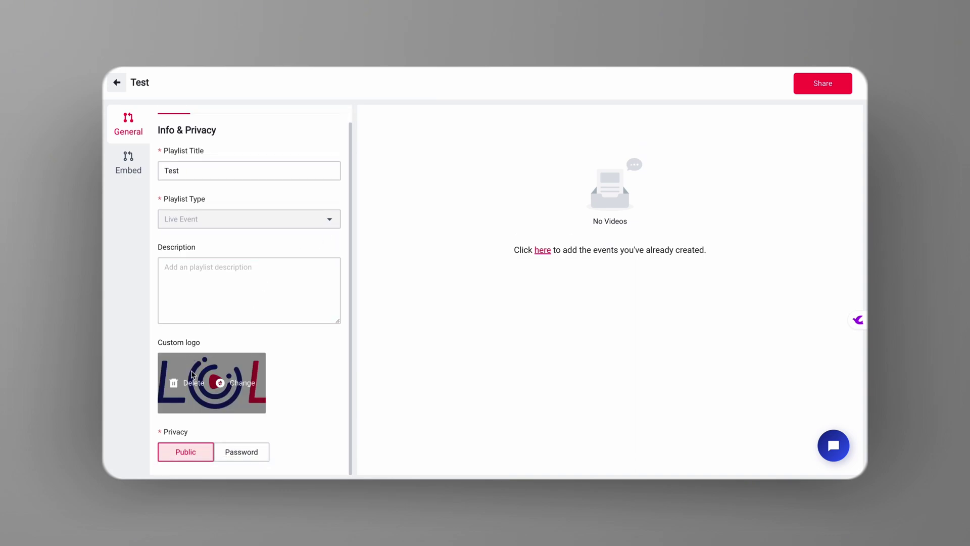
left_click(239, 386)
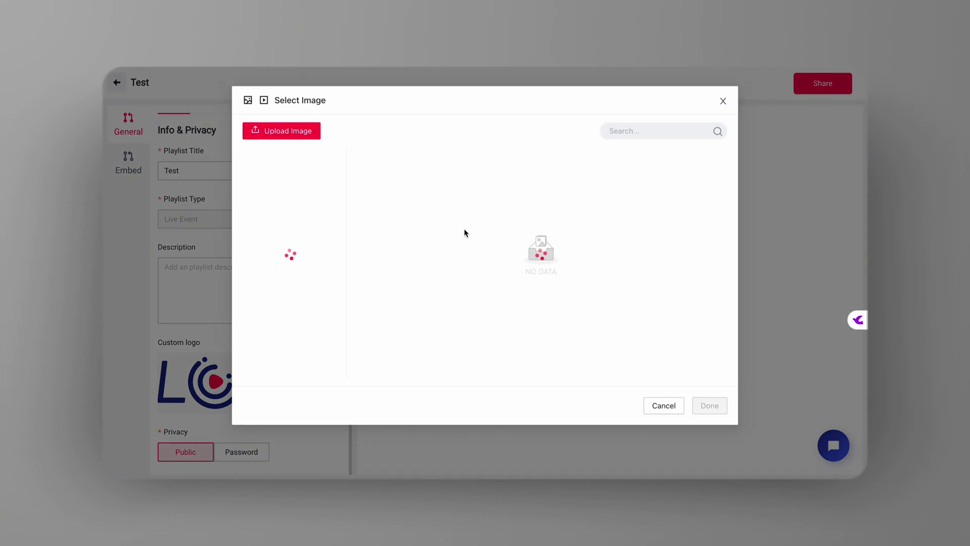
left_click(724, 101)
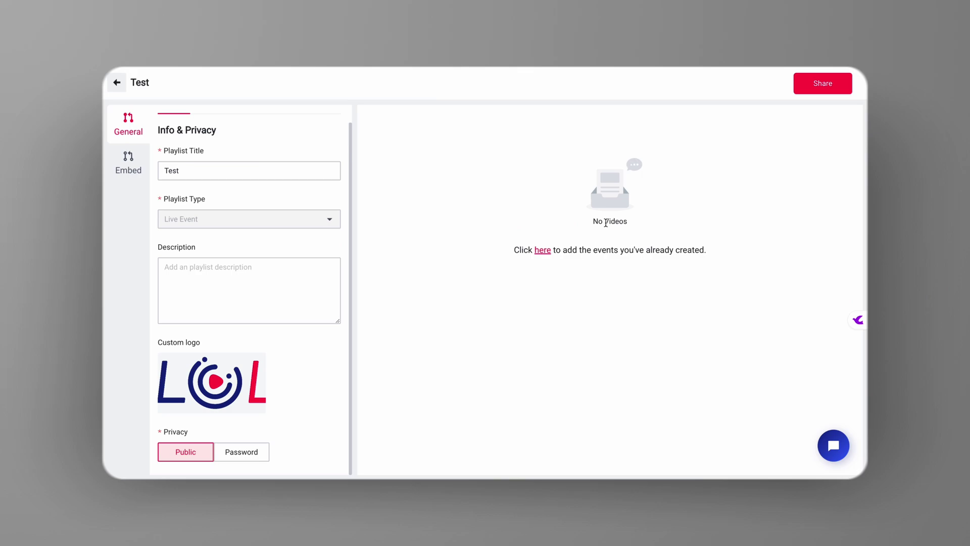
Step: Add the upcoming event Test2 to the Test playlist, saving the change, and copy the playlist's share link
left_click(544, 249)
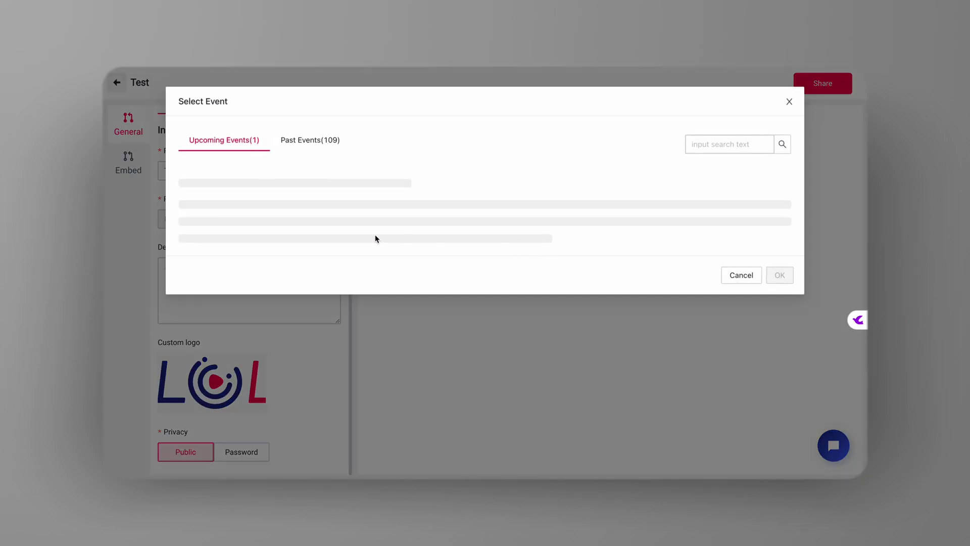
left_click(251, 244)
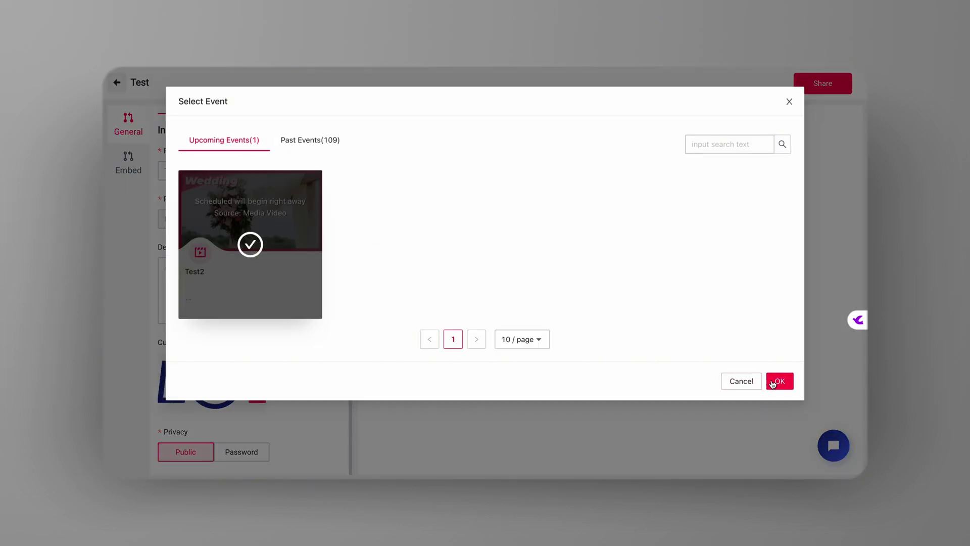
left_click(773, 383)
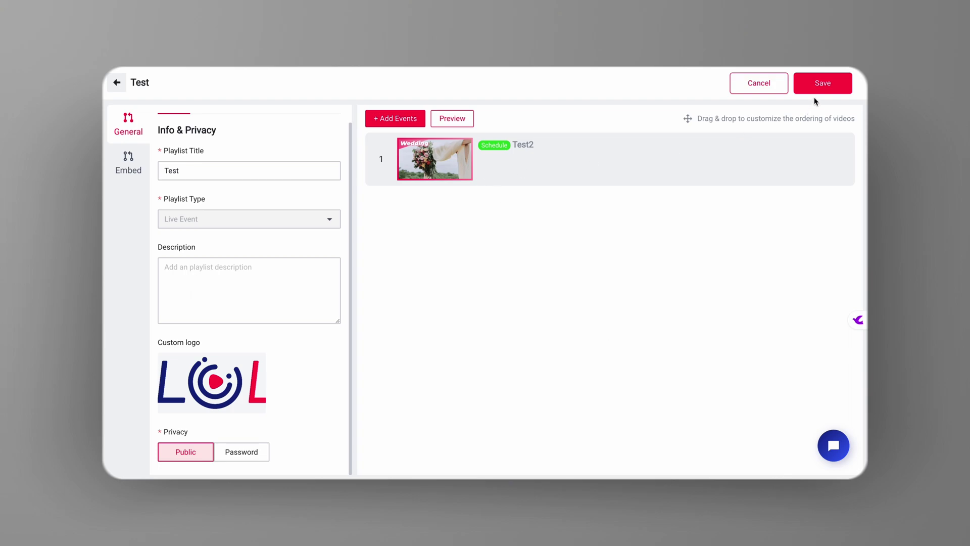
left_click(824, 86)
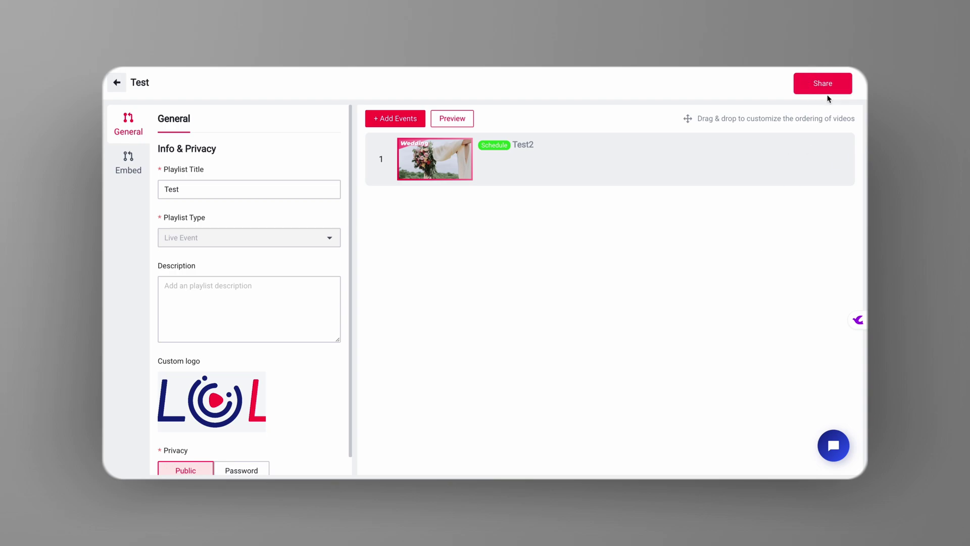
left_click(834, 90)
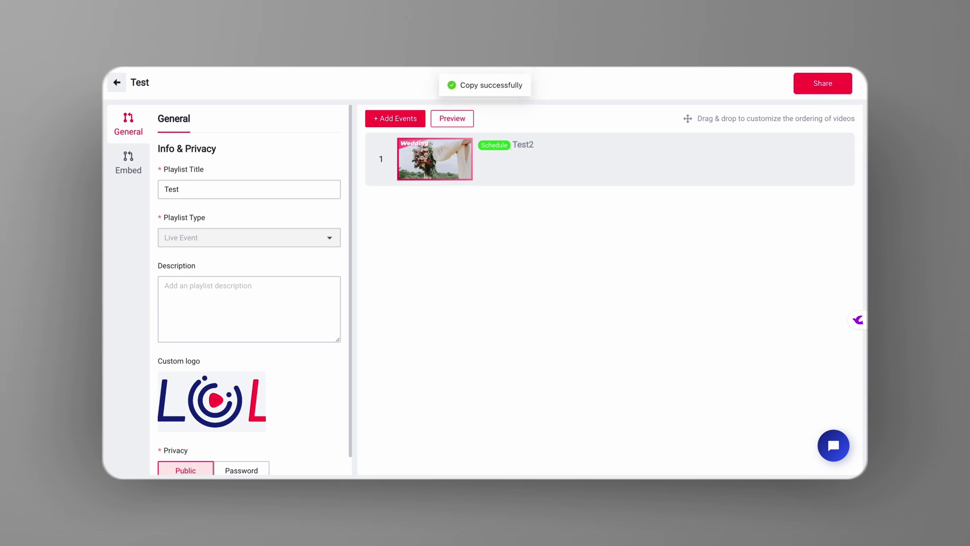